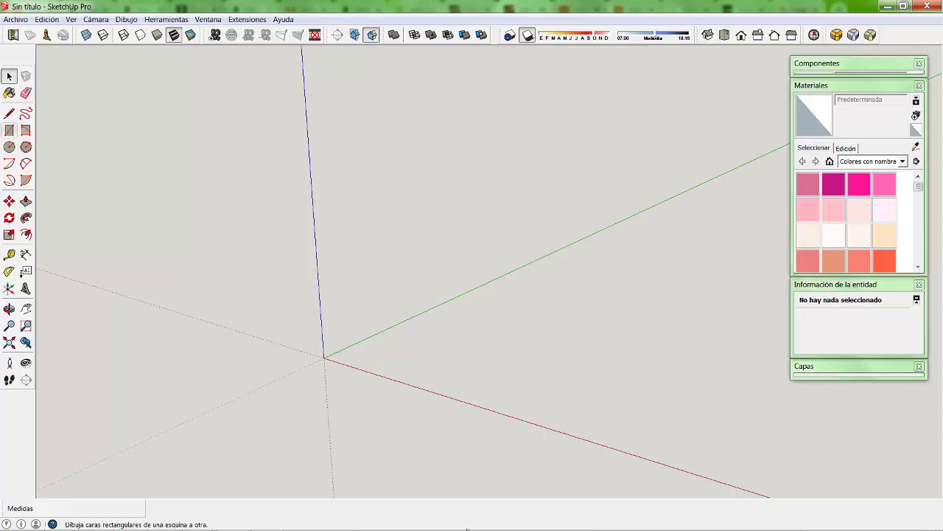
Draw a 648 × 648 mm square with its corner at the origin
left_click(9, 130)
left_click(325, 359)
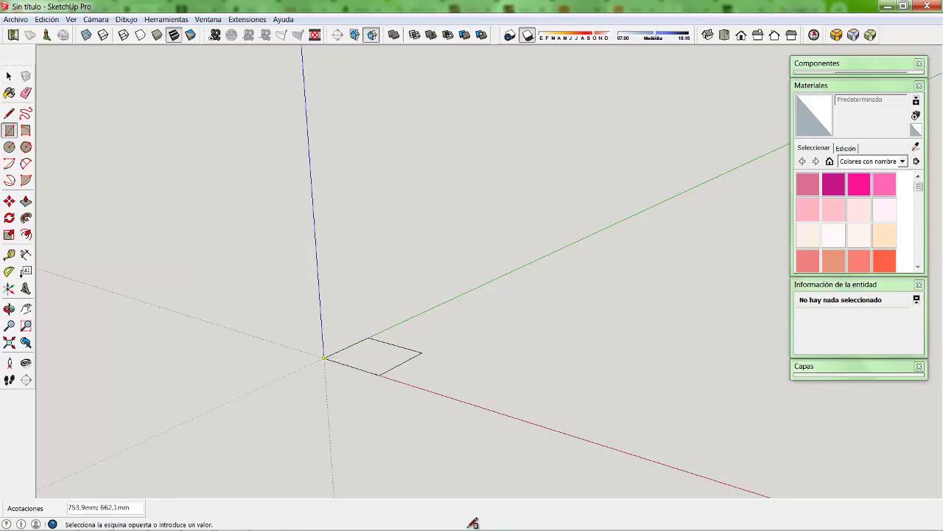
type("648;648")
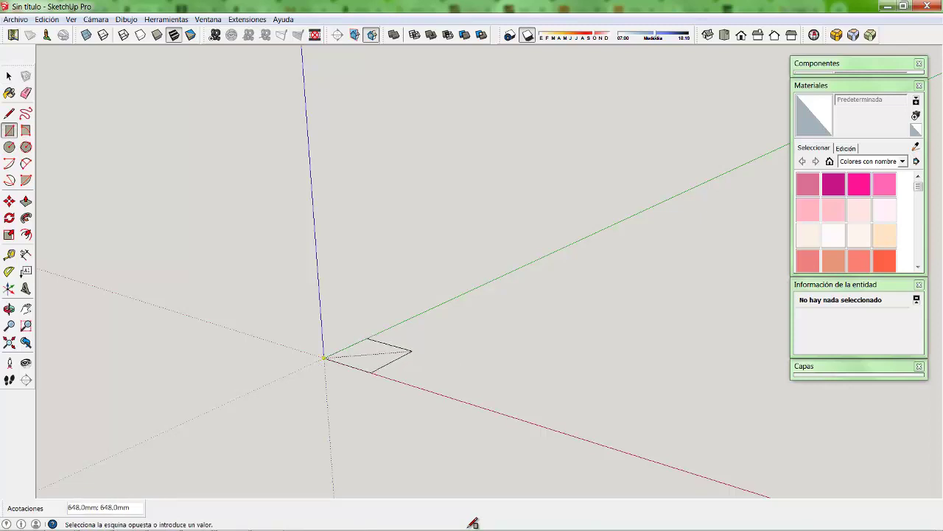
key("Return")
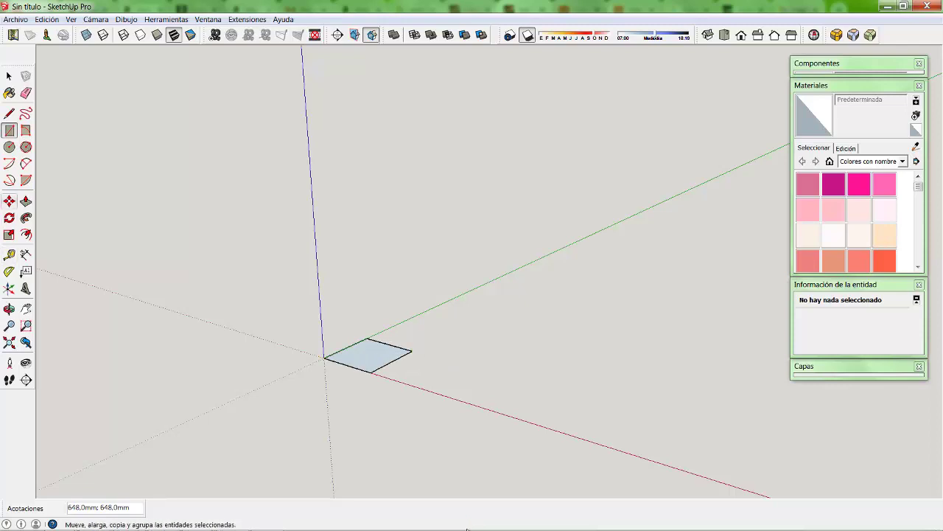
Push/Pull the square up about 1790 mm into a tall box
left_click(25, 201)
left_click(368, 356)
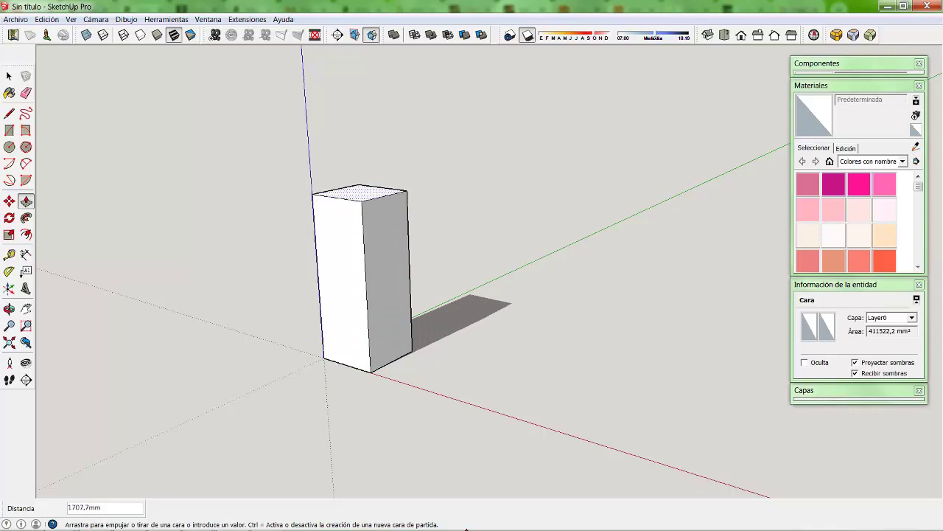
left_click(359, 185)
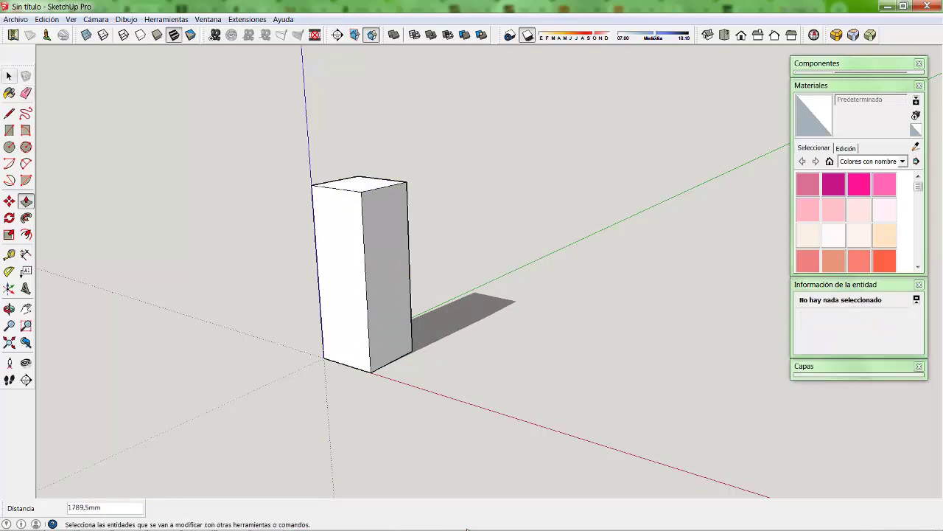
key("space")
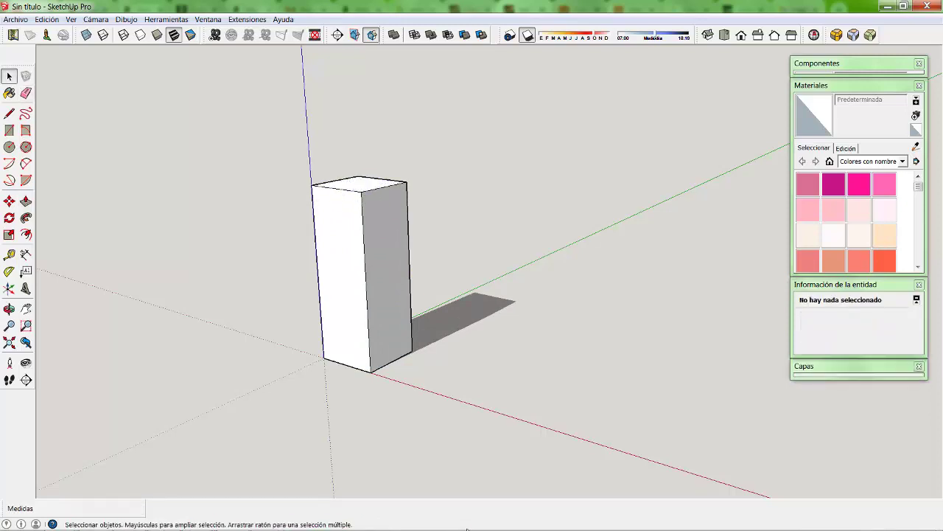
left_click(527, 34)
left_click(527, 34)
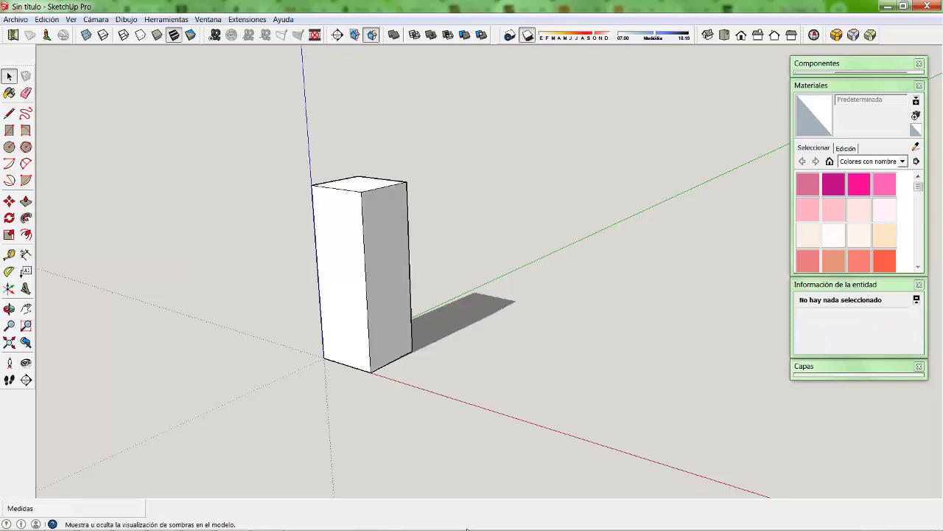
left_click(527, 35)
left_click(527, 34)
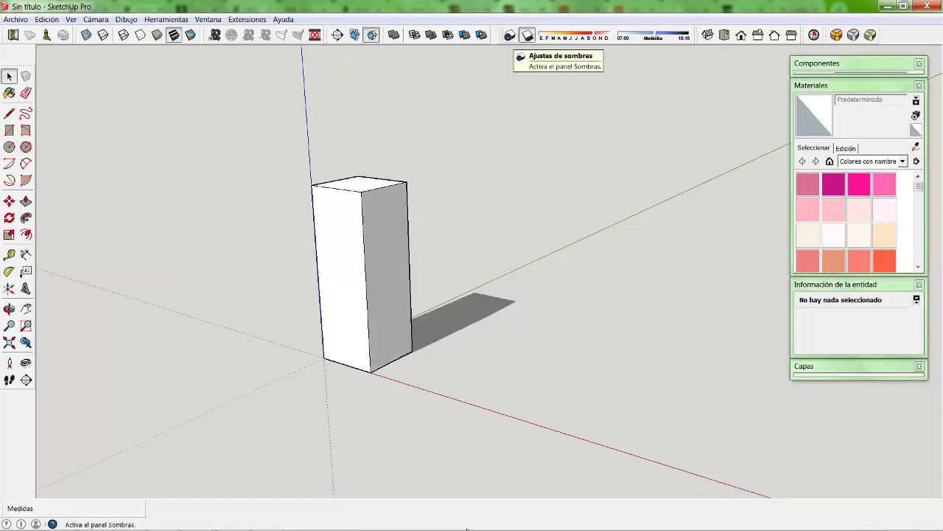
left_click(510, 35)
left_click_drag(133, 47, 135, 113)
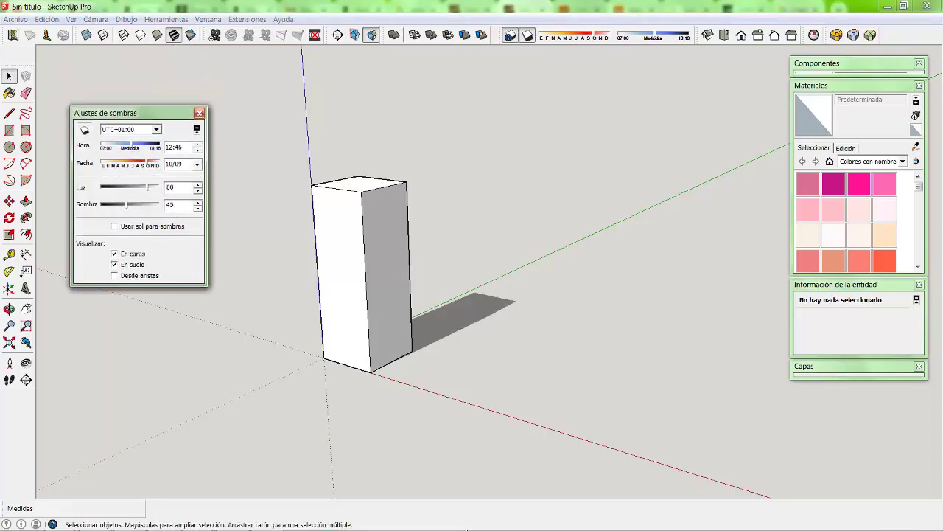
left_click(199, 113)
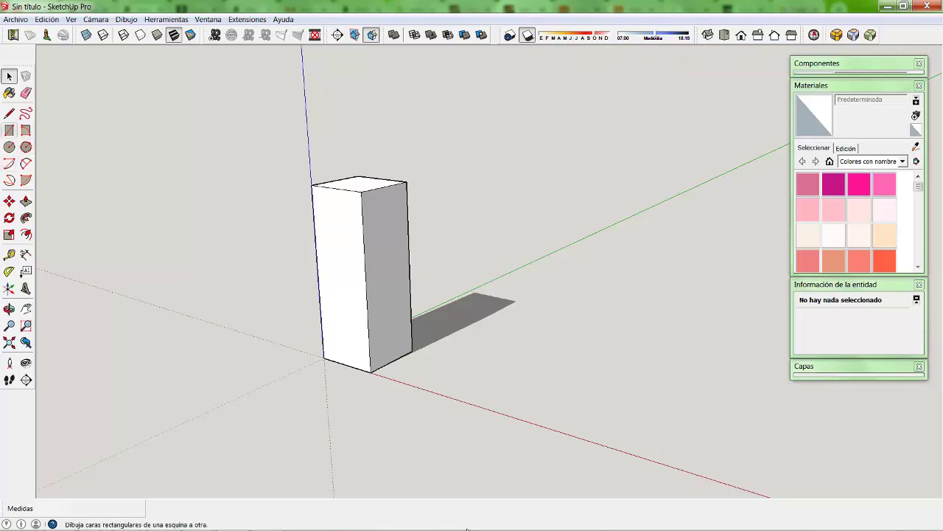
Select the whole box and make it a group with Crear grupo
left_click(9, 130)
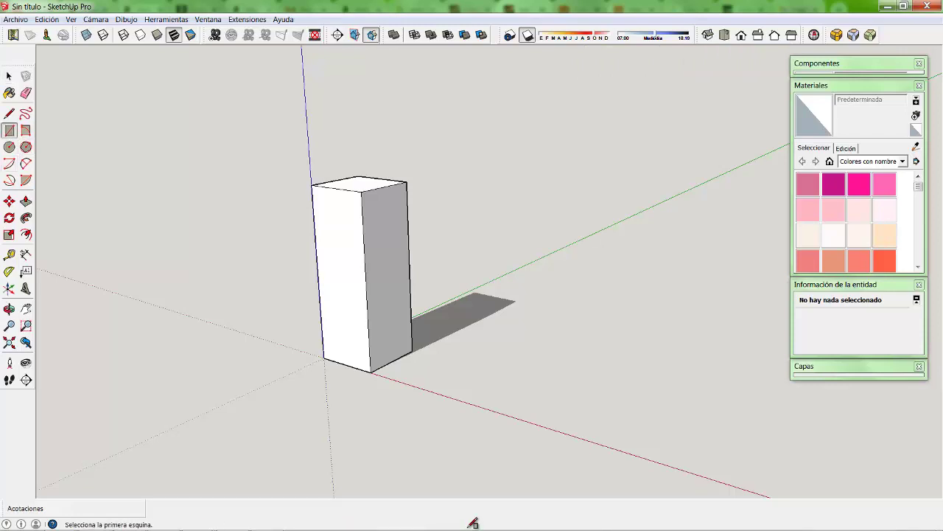
key("space")
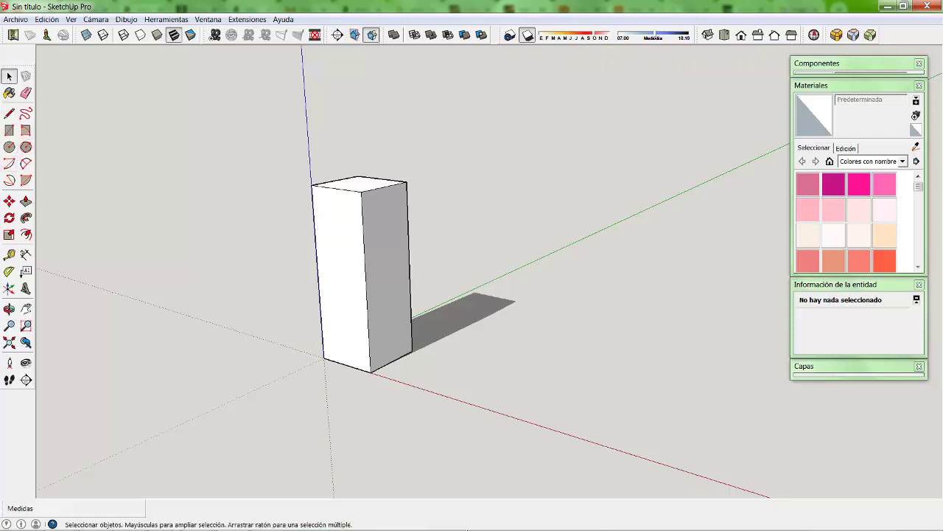
triple_click(357, 247)
right_click(357, 247)
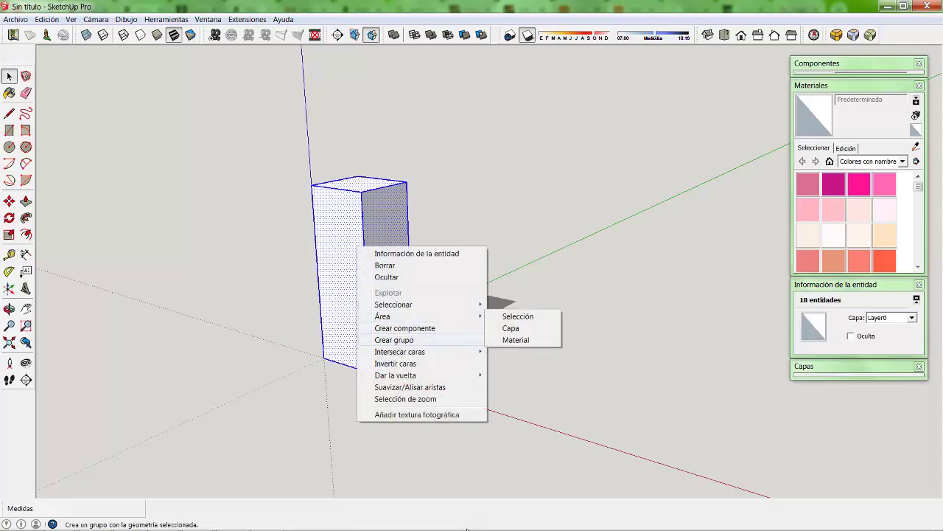
left_click(395, 340)
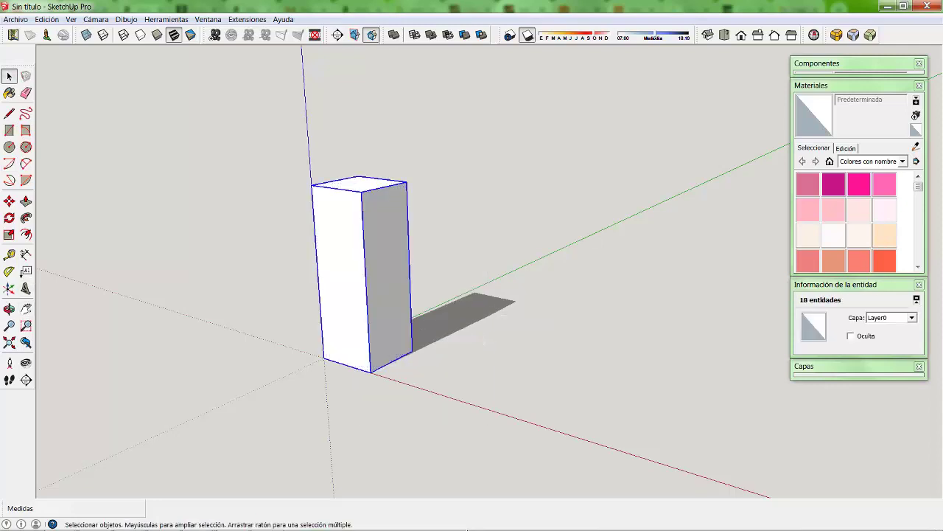
Copy the box group twice along the red axis, making a row of three
key("m")
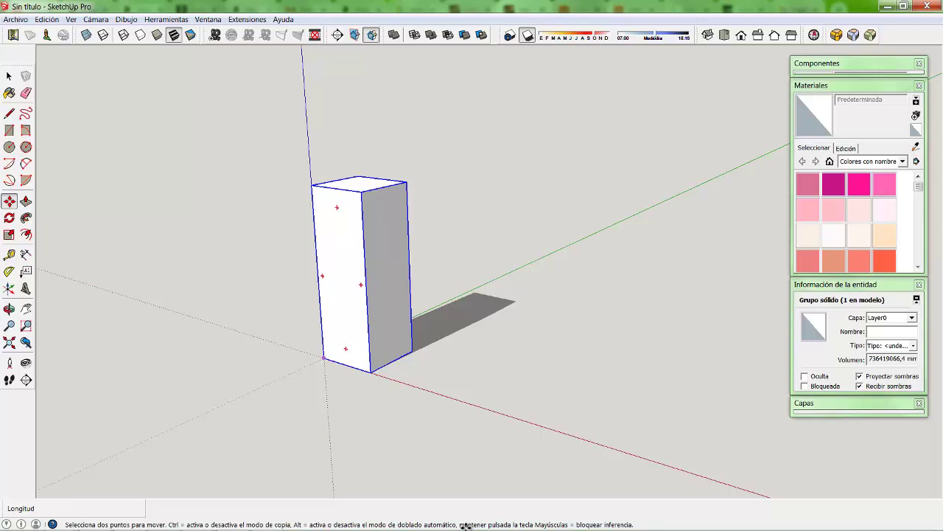
left_click(323, 358, "ctrl")
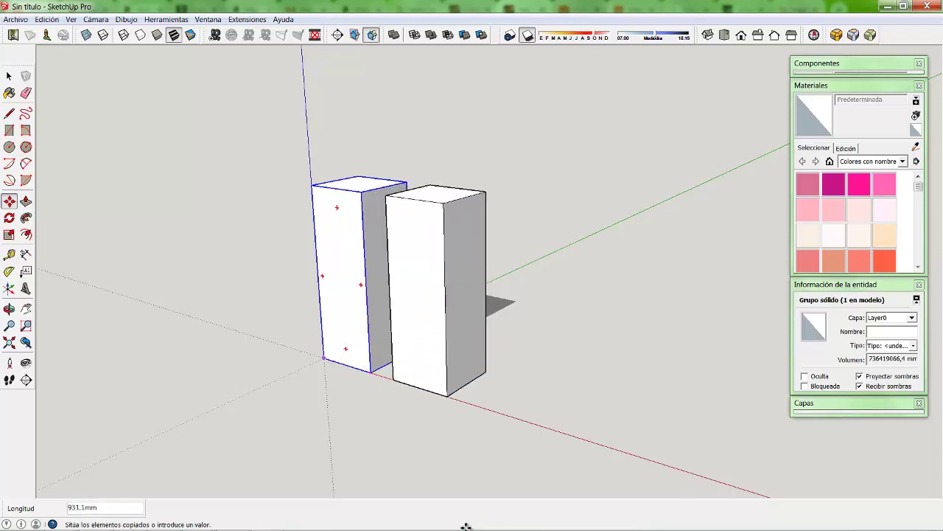
type("1109")
left_click(466, 525)
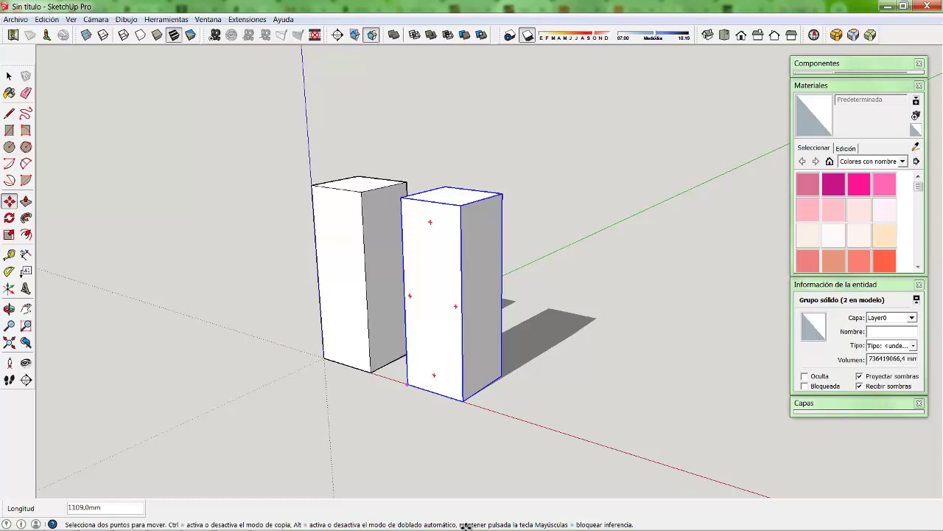
left_click(407, 383, "ctrl")
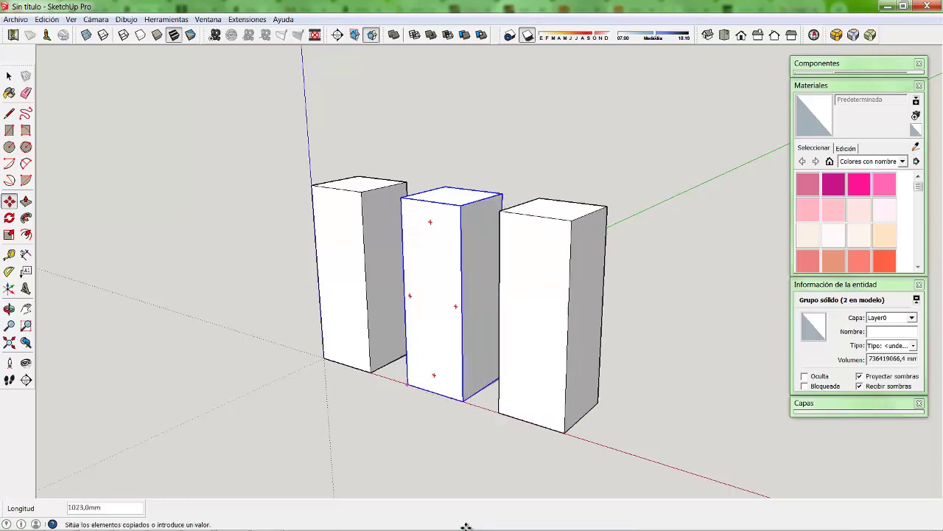
left_click(507, 417)
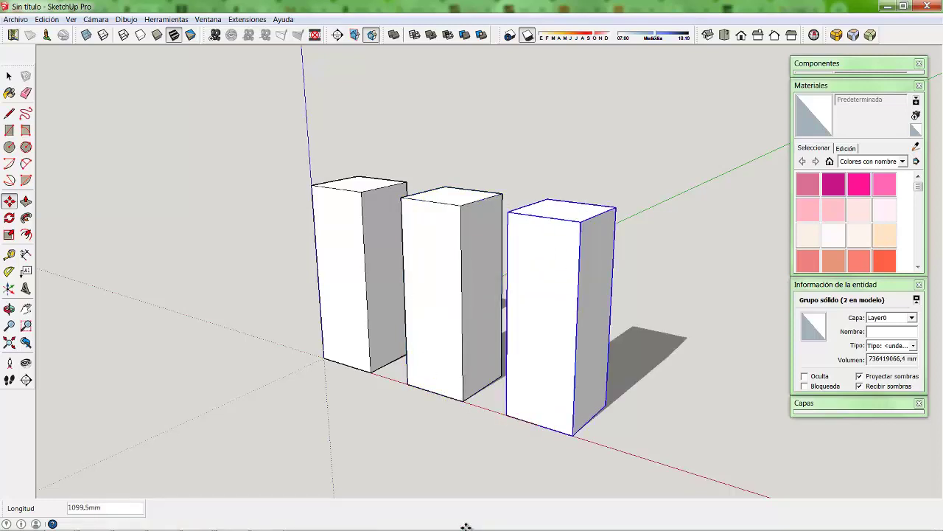
Zoom out, orbit, and shift the shadow date so the boxes cast longer parallel shadows
key("o")
key("o")
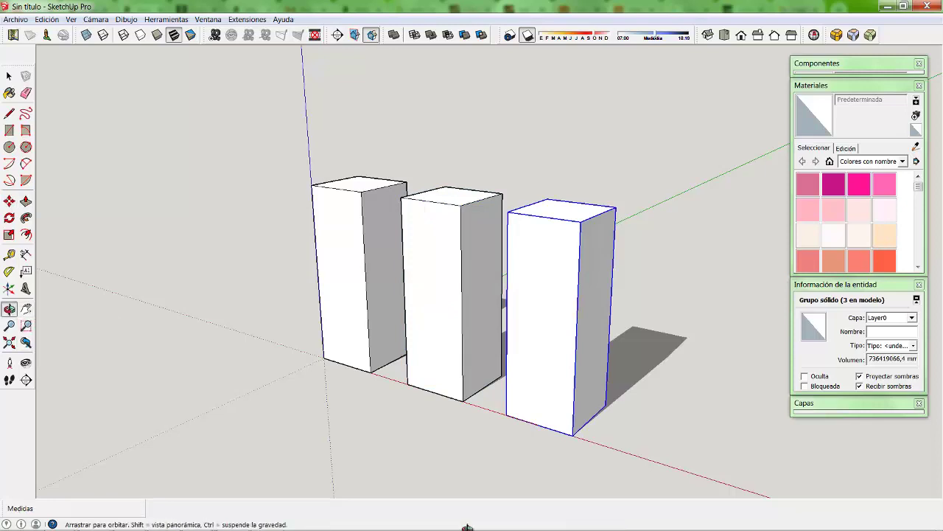
scroll(467, 527, "down", 3)
scroll(468, 526, "down", 2)
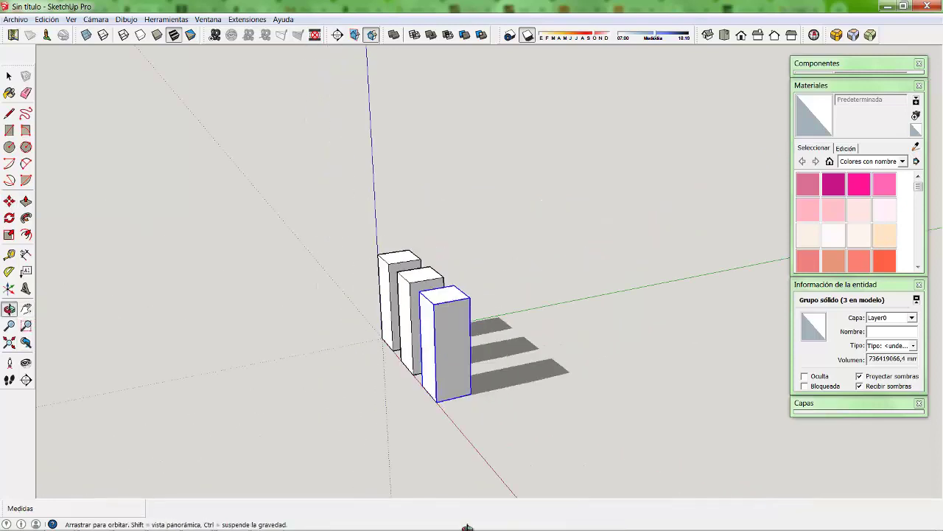
left_click_drag(468, 526, 467, 526)
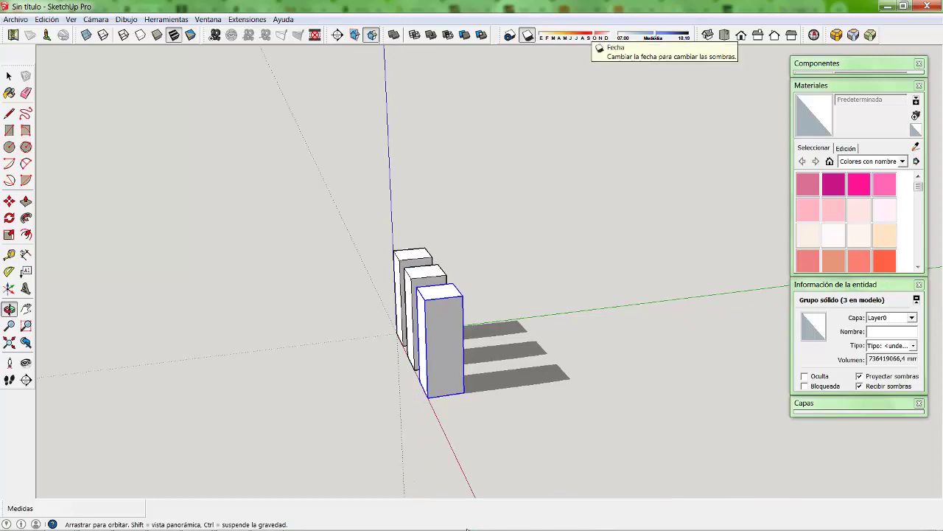
left_click_drag(597, 35, 570, 36)
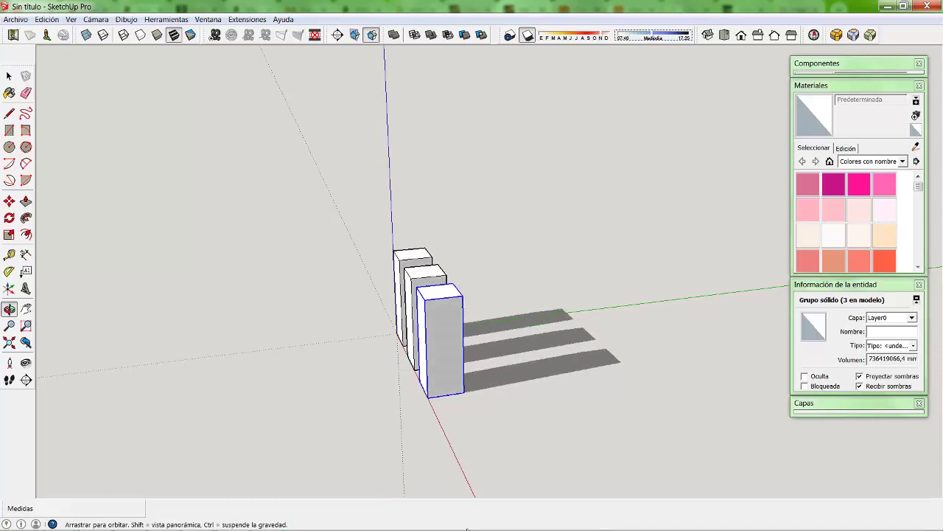
left_click(9, 76)
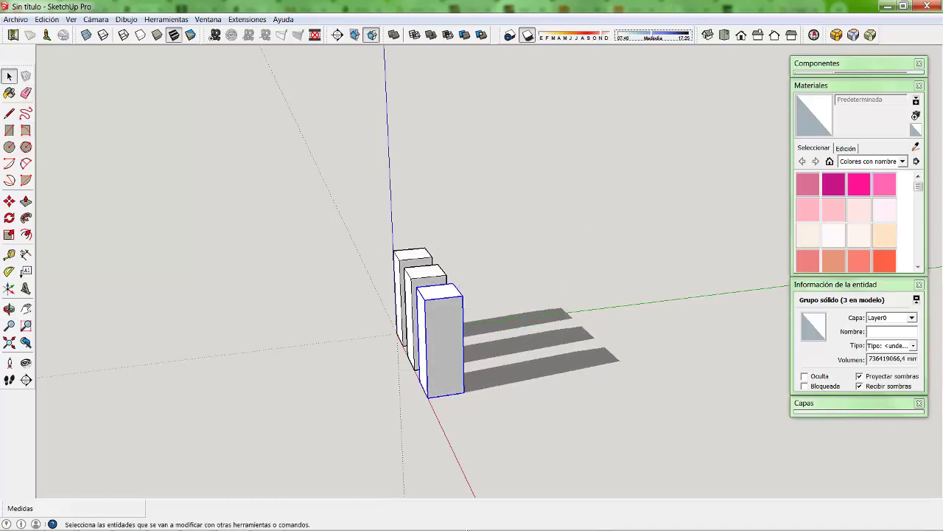
left_click_drag(342, 233, 513, 425)
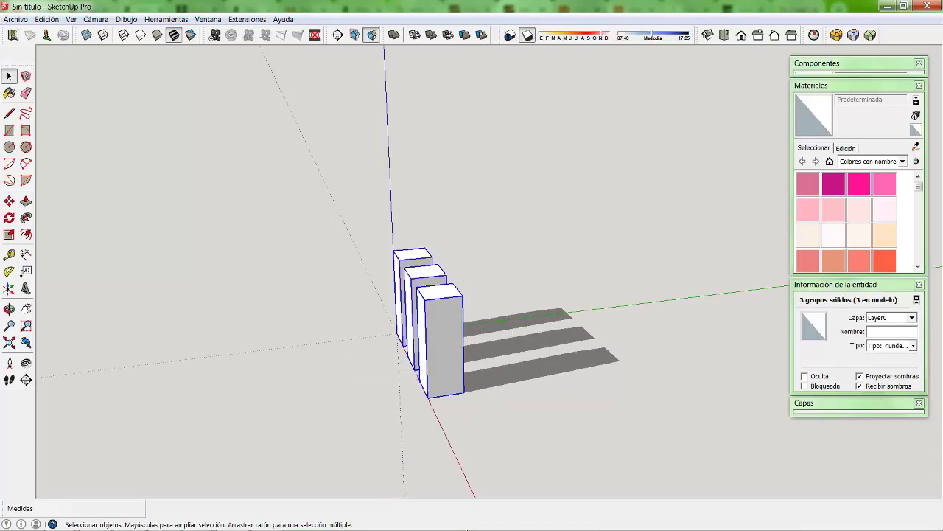
key("m")
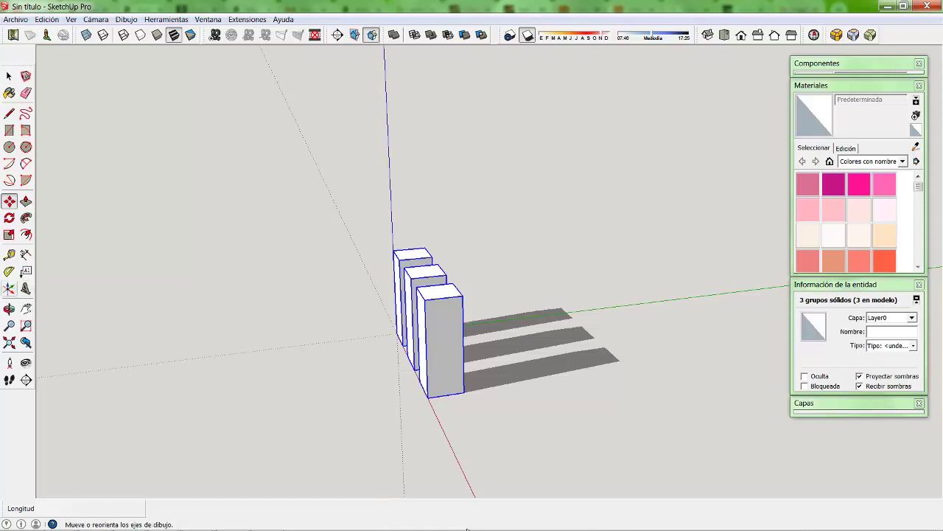
left_click(9, 308)
left_click_drag(468, 526, 467, 526)
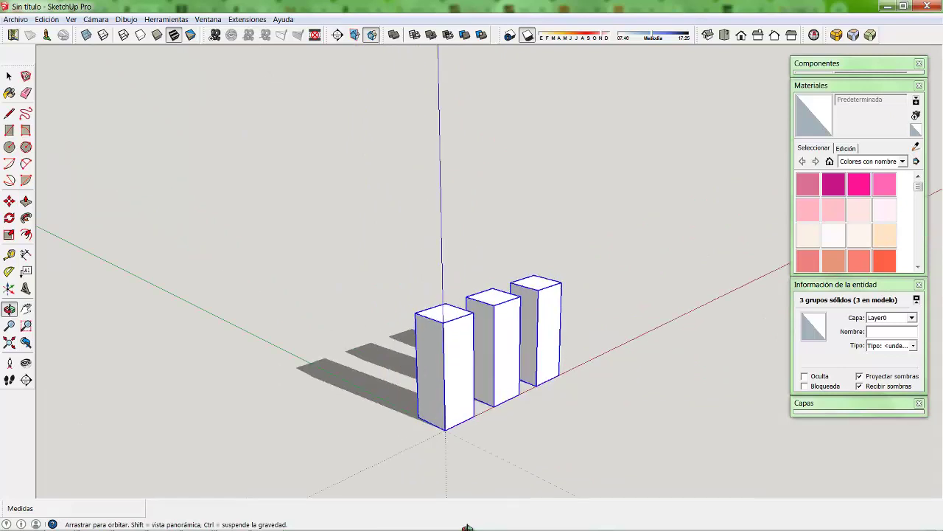
scroll(468, 526, "up", 2)
scroll(468, 527, "up", 2)
scroll(468, 527, "up", 2)
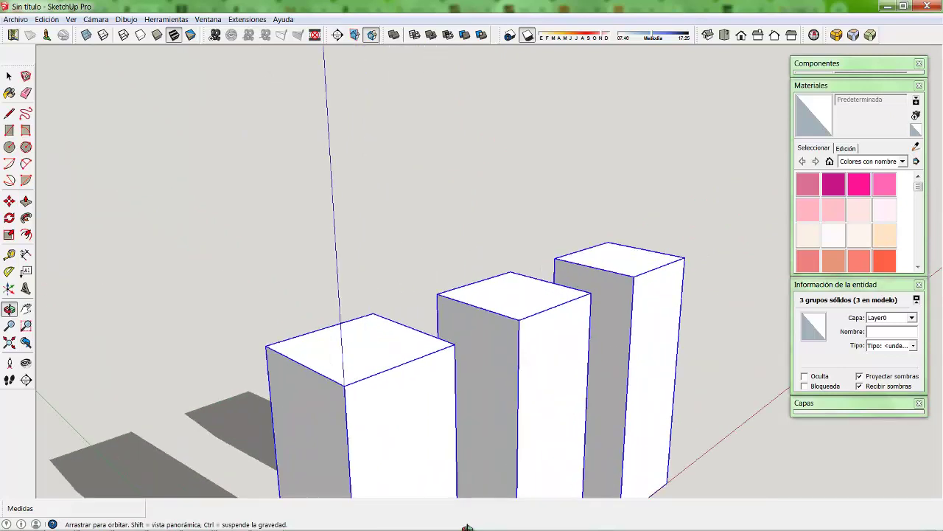
scroll(467, 526, "down", 3)
left_click_drag(468, 527, 468, 526)
scroll(467, 526, "up", 2)
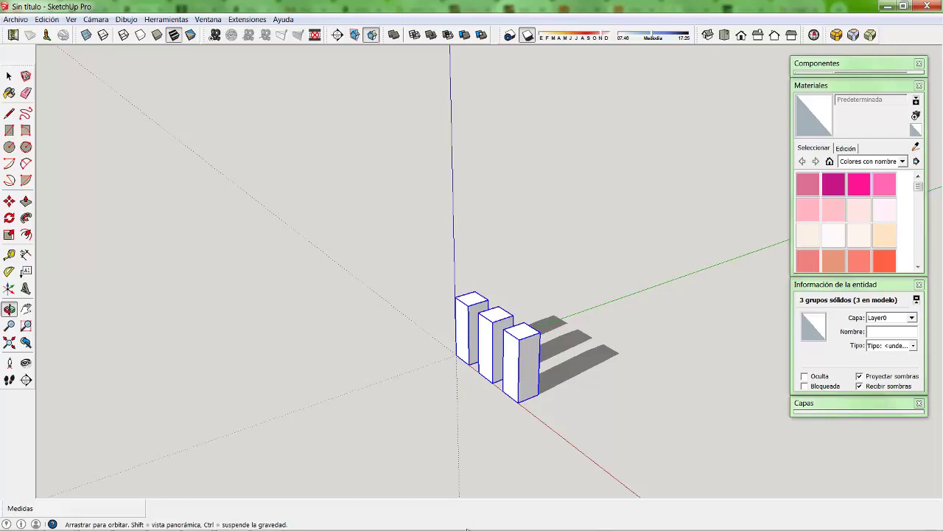
In Shadows settings, enable En caras, disable Desde aristas, and set light 62, shadow 43
left_click(510, 35)
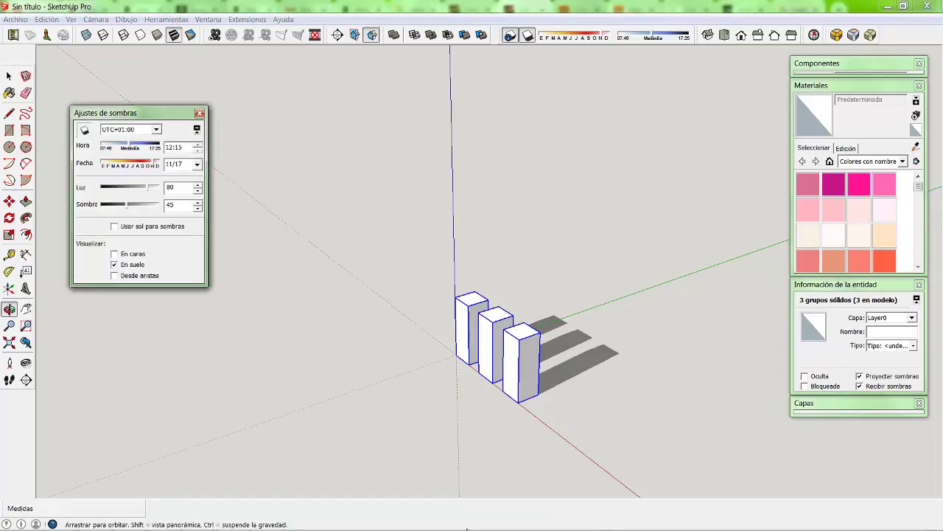
left_click(115, 254)
left_click(115, 275)
left_click_drag(110, 113, 171, 98)
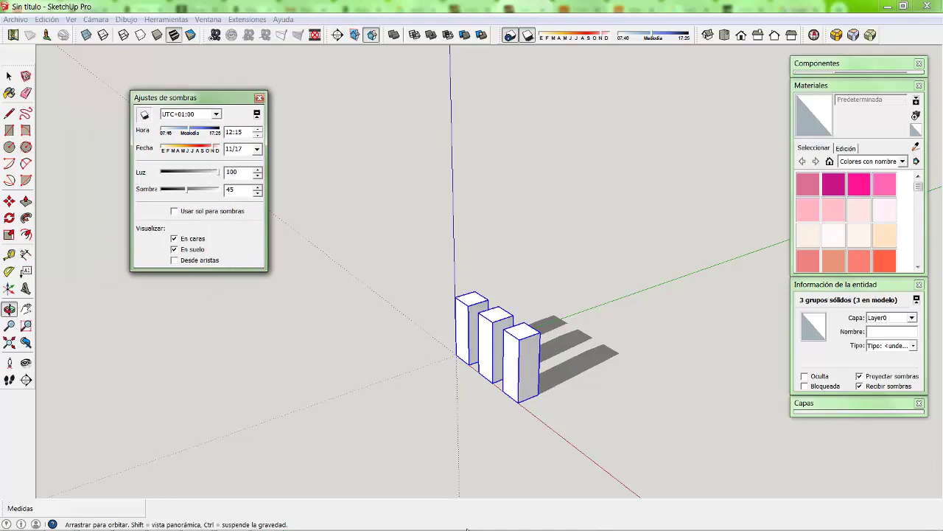
mouse_move(212, 172)
left_mouse_down()
mouse_move(173, 171)
mouse_move(213, 171)
mouse_move(198, 171)
mouse_move(207, 190)
mouse_move(171, 190)
mouse_move(213, 190)
mouse_move(189, 190)
left_mouse_up()
key("Right")
key("Right")
key("Right")
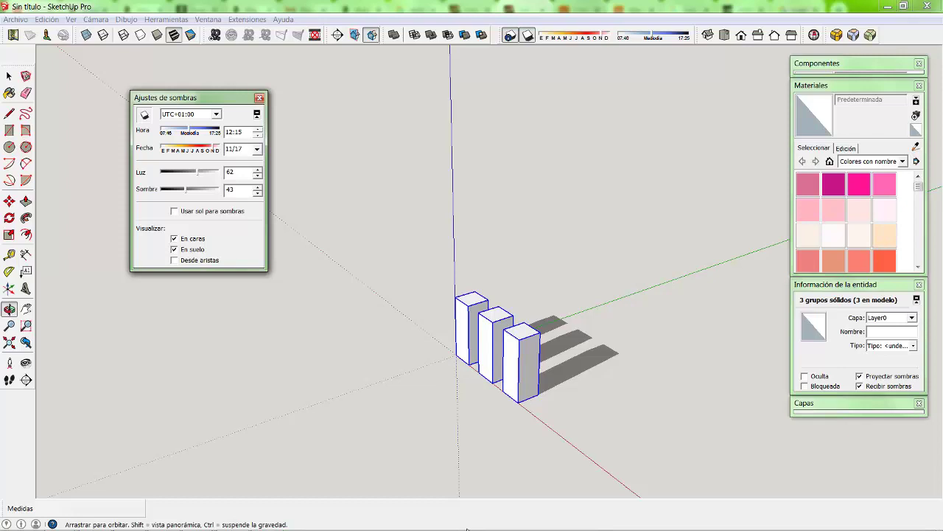
left_click(468, 527)
Copy the row of three boxes about 4287 mm along the green axis as a second row
left_click_drag(468, 527, 472, 530)
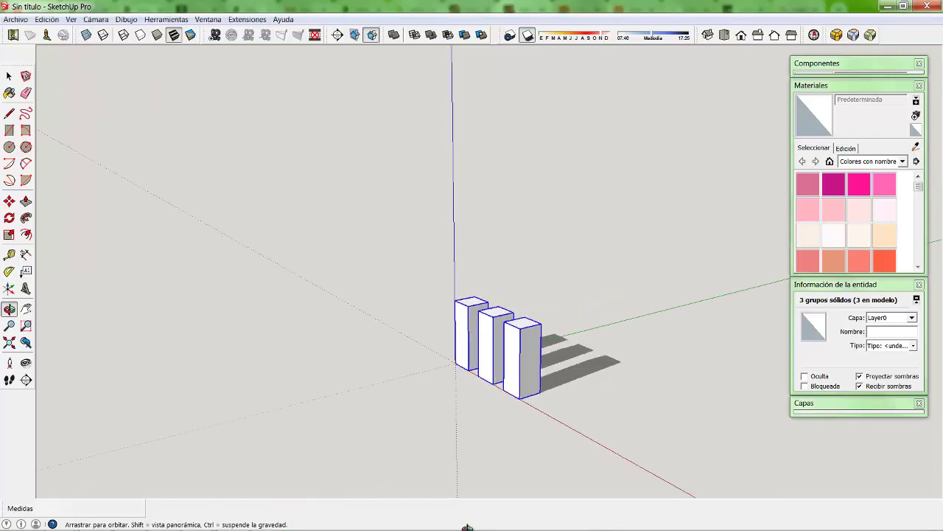
key("space")
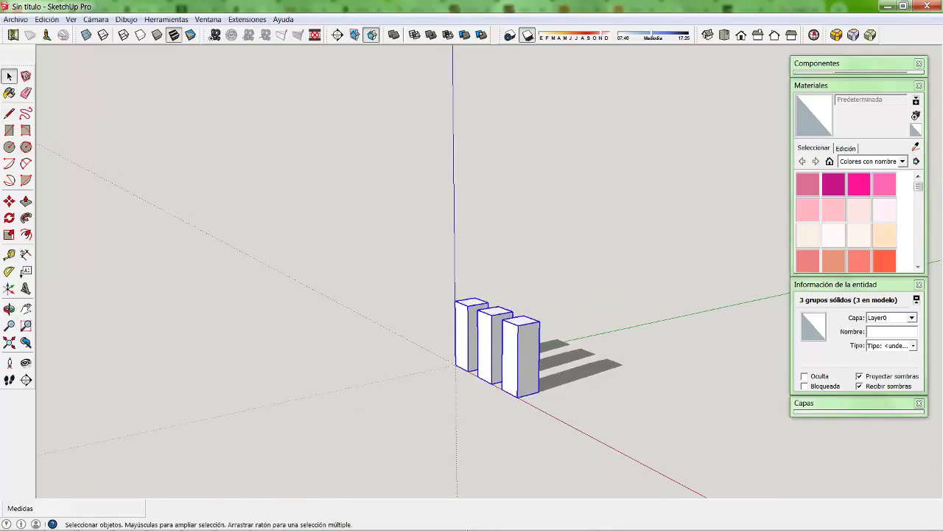
key("m")
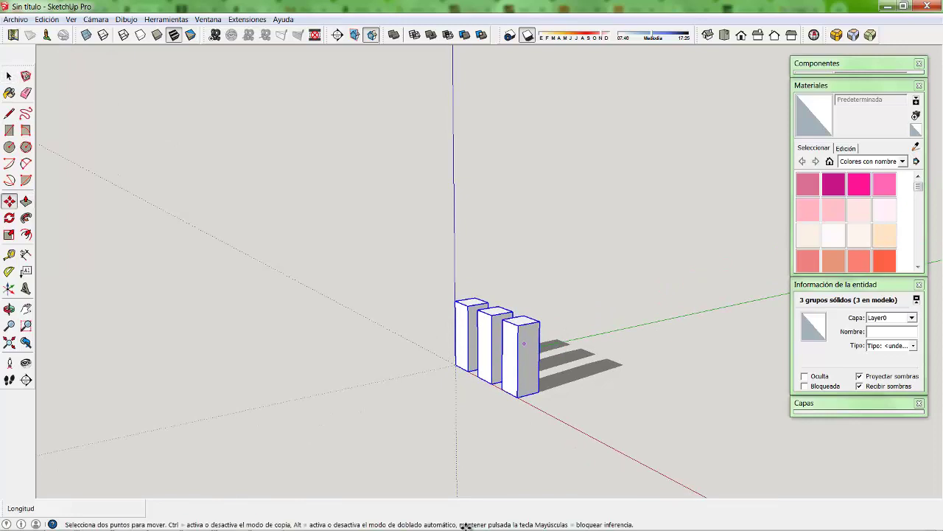
left_click(518, 397)
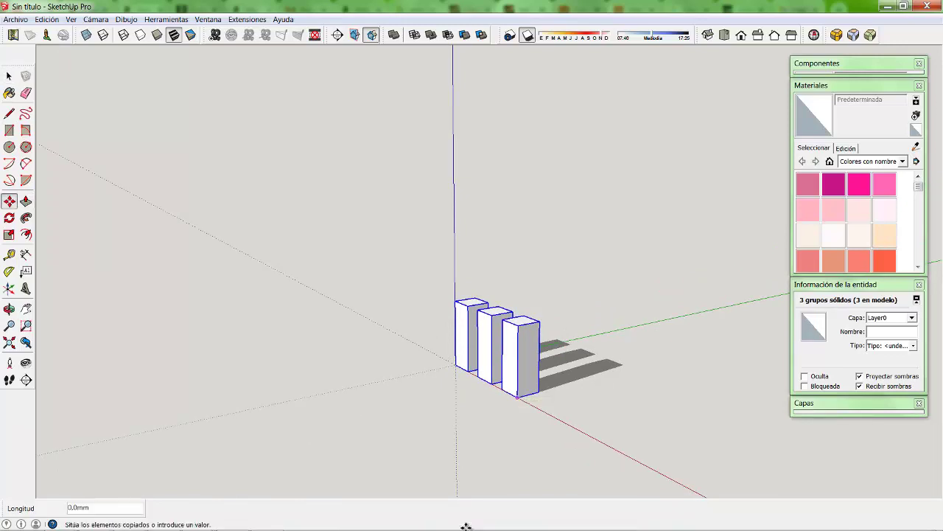
key("ctrl")
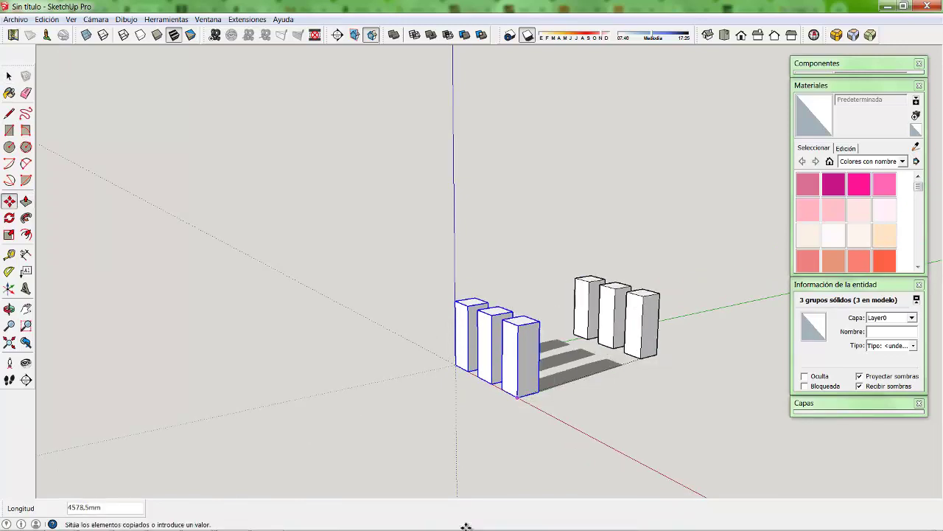
left_click(646, 363)
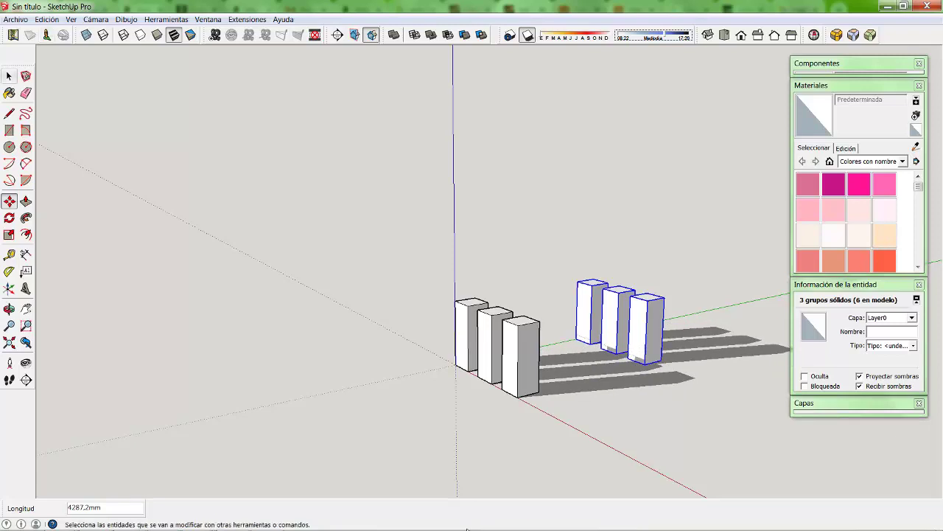
key("space")
key("m")
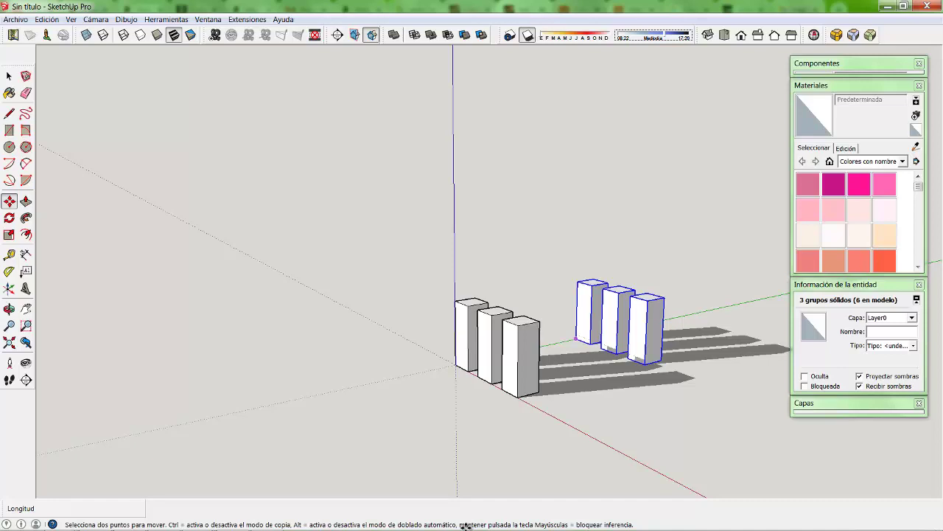
Slide the copied row about 705.6 mm farther along the green axis, then orbit to check both rows
left_click(575, 339)
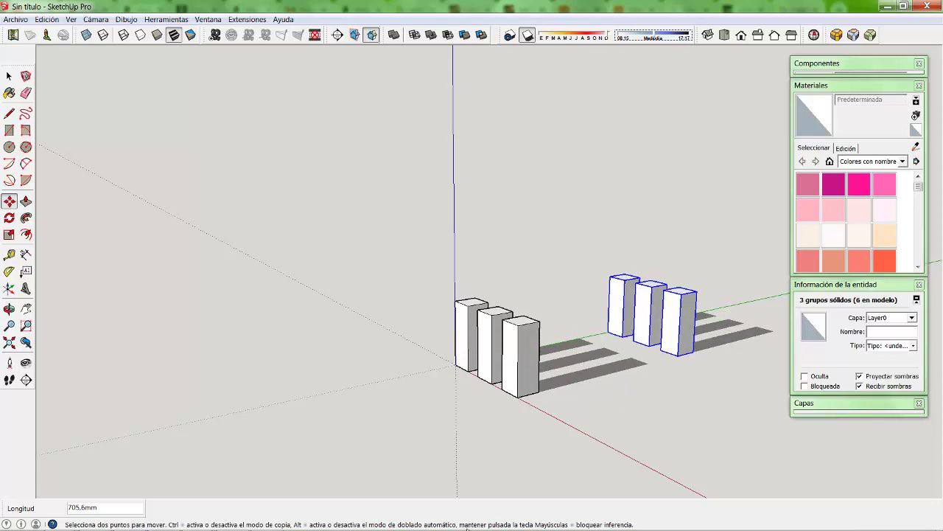
key("o")
left_click_drag(468, 526, 468, 527)
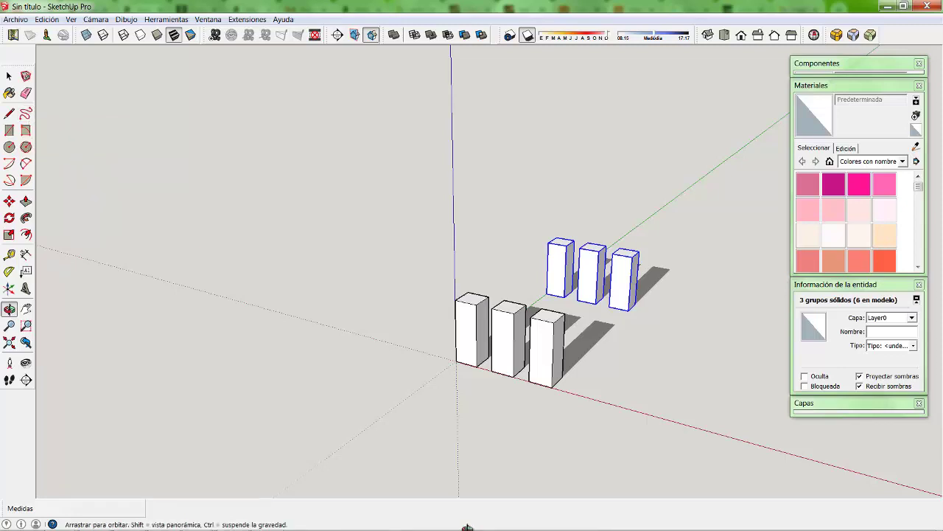
key("h")
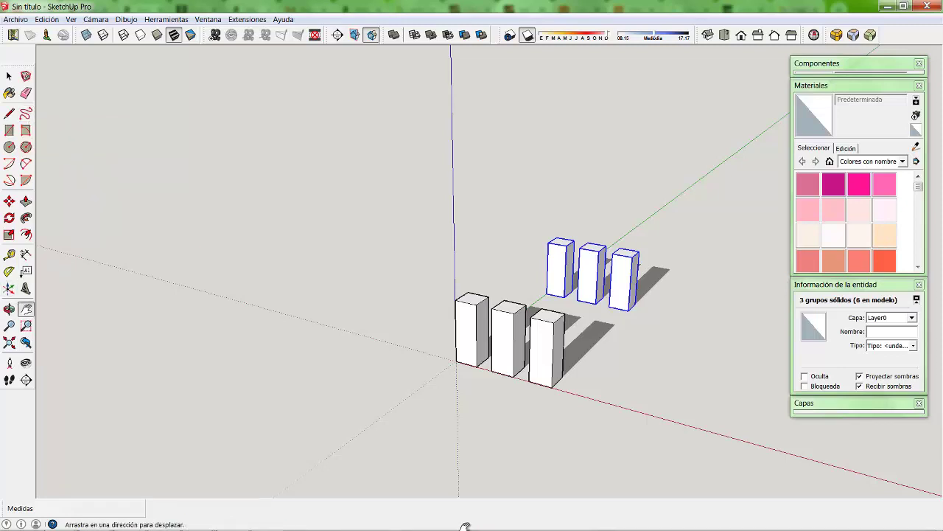
left_click_drag(467, 526, 465, 527)
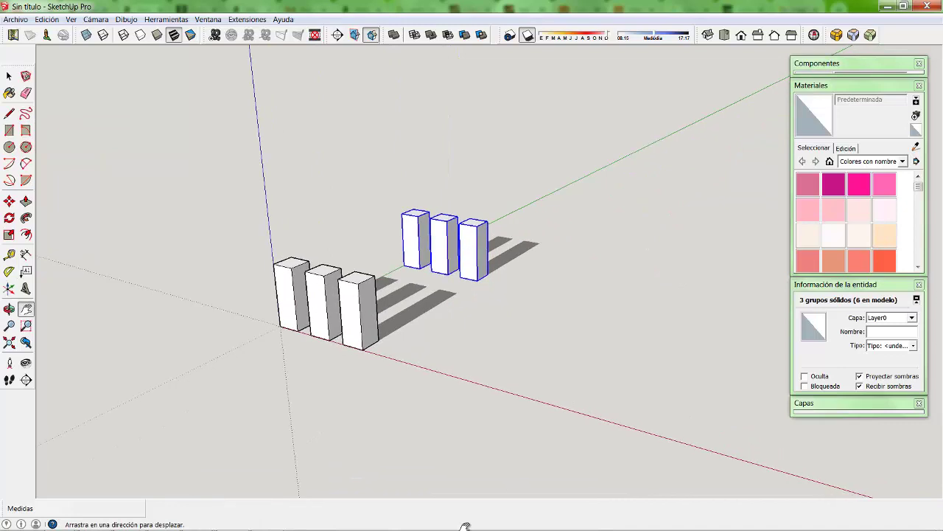
key("b")
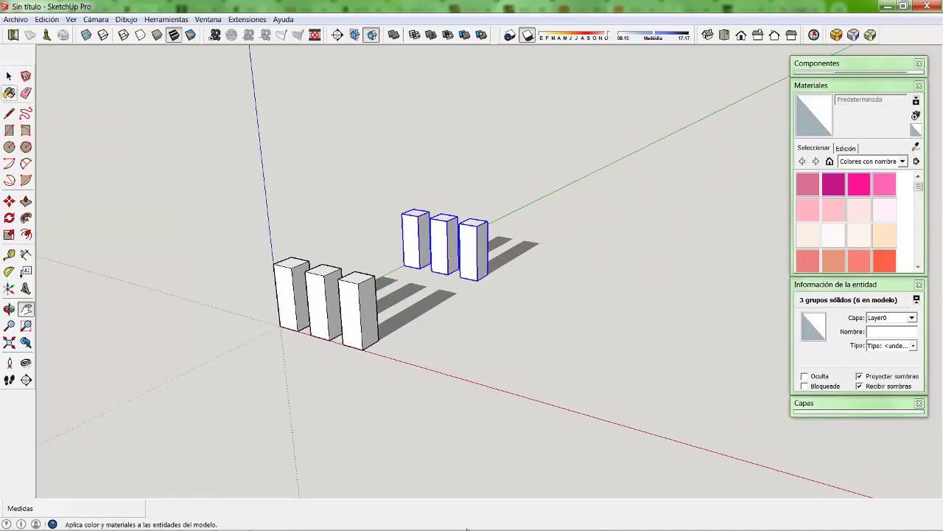
key("space")
key("o")
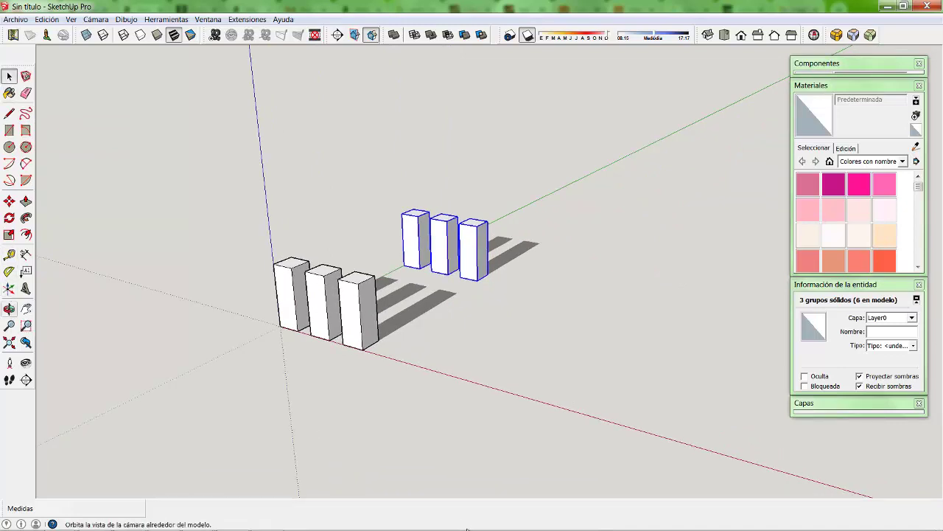
left_click_drag(467, 527, 467, 527)
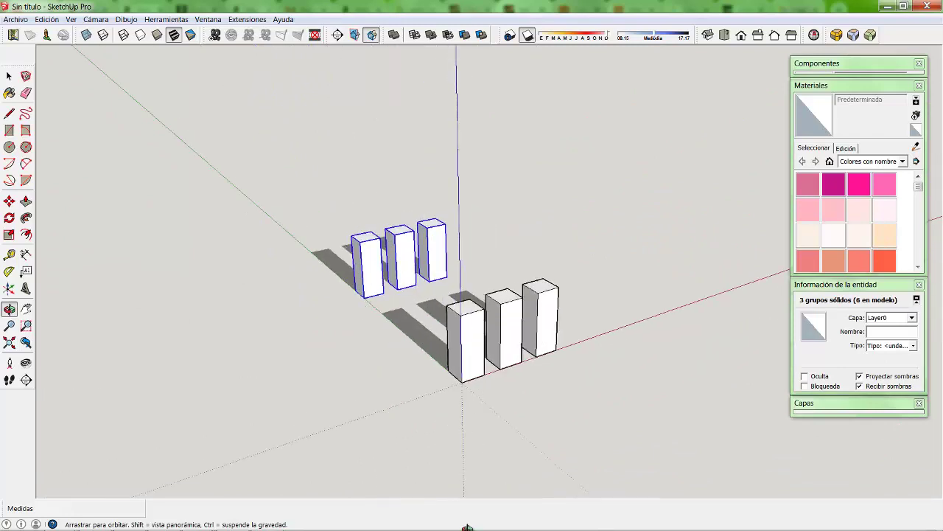